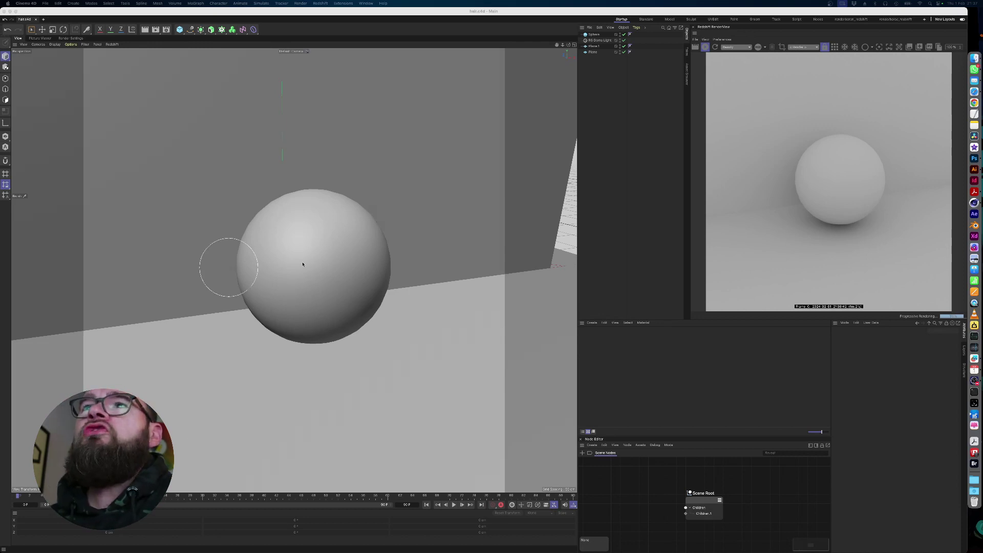
- Delete the Redshift Hair Render effect and re-add it from the Effect list, then return to the viewport
{"action": "left_click", "coordinate": [73, 38]}
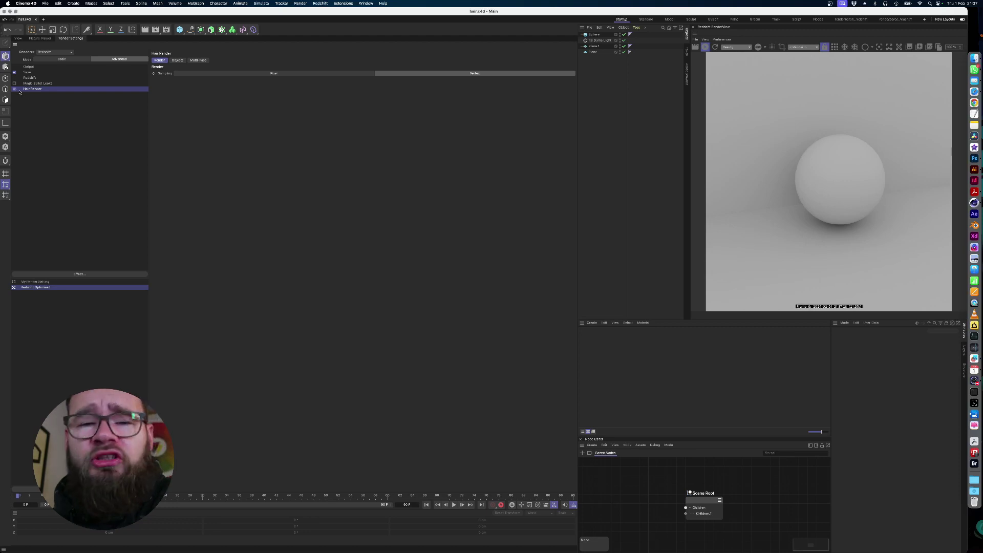
{"action": "key", "text": "Delete"}
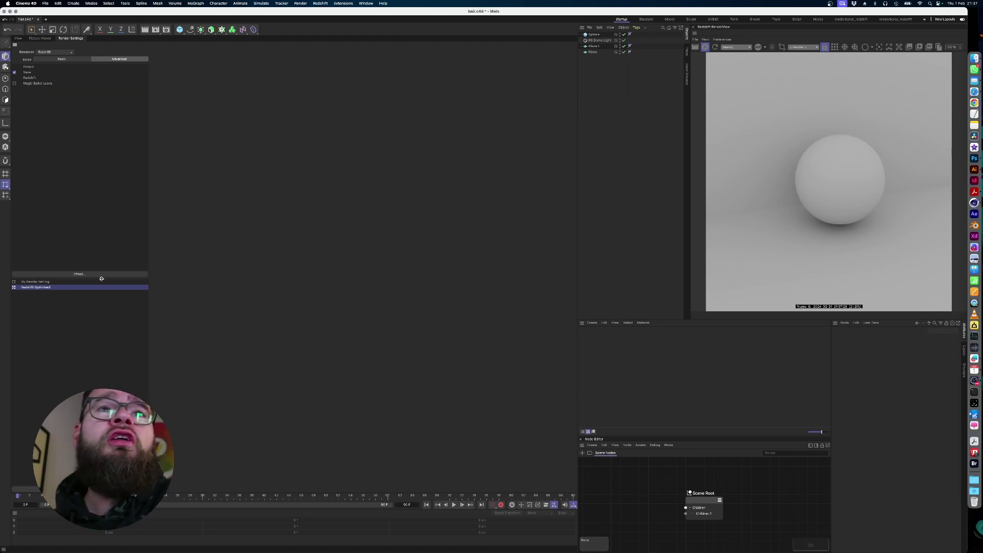
{"action": "left_click", "coordinate": [100, 275]}
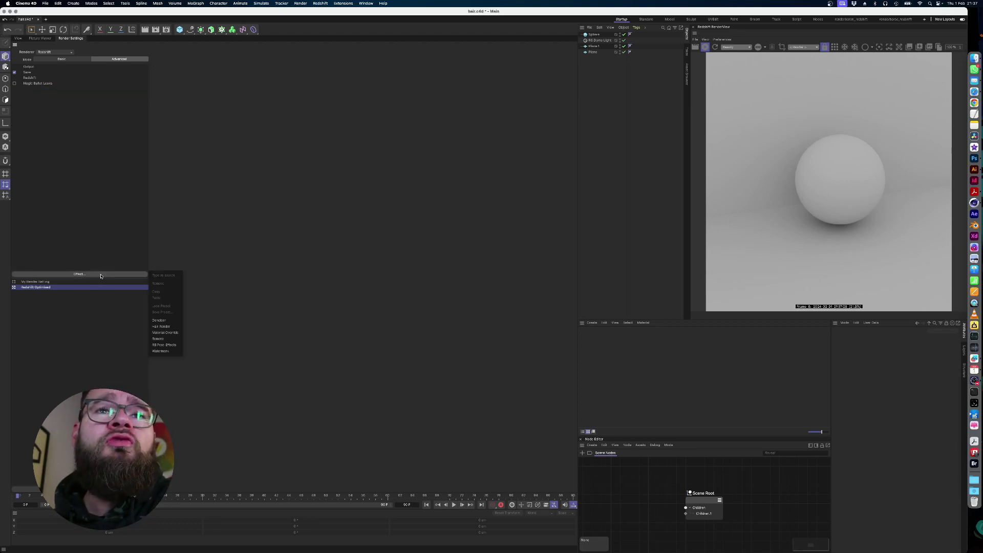
{"action": "left_click", "coordinate": [170, 327]}
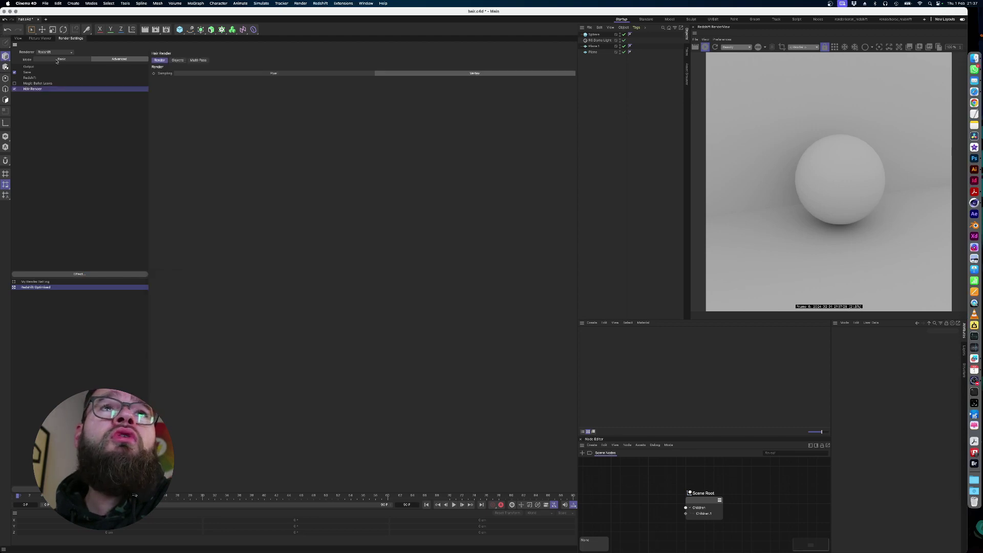
{"action": "left_click", "coordinate": [19, 39]}
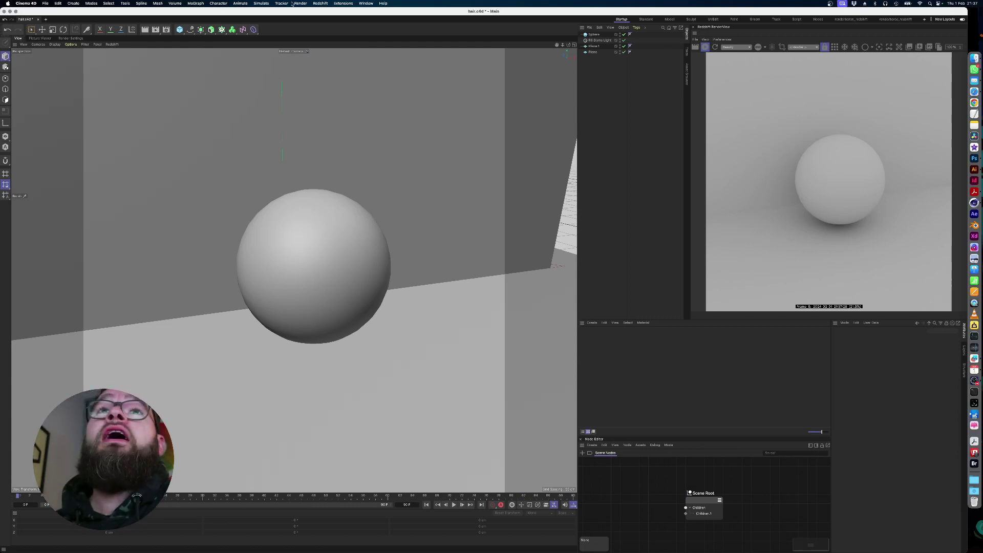
- Add a Hair object to the selected Sphere via Simulate > Hair Objects > Add Hair
{"action": "left_click", "coordinate": [593, 35]}
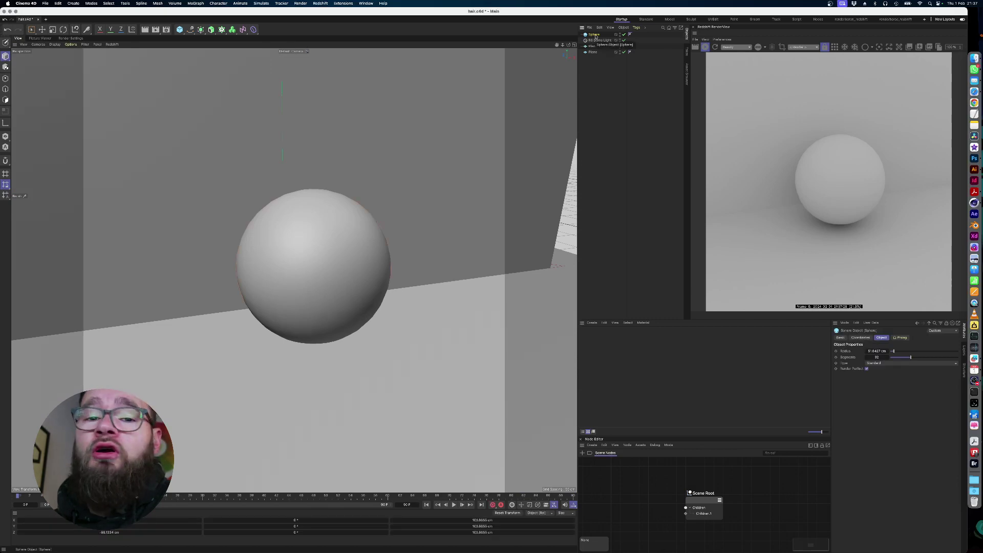
{"action": "left_click", "coordinate": [255, 3]}
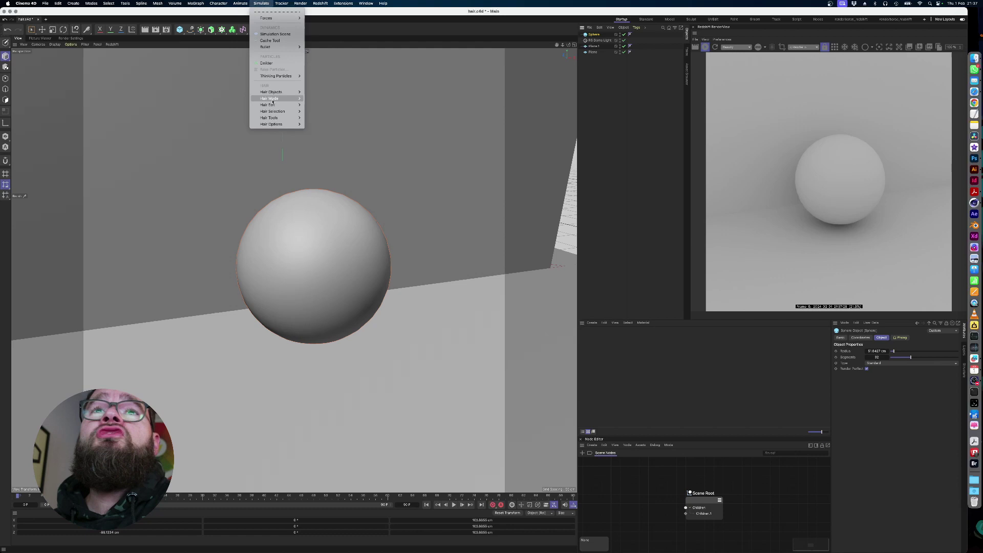
{"action": "mouse_move", "coordinate": [286, 92]}
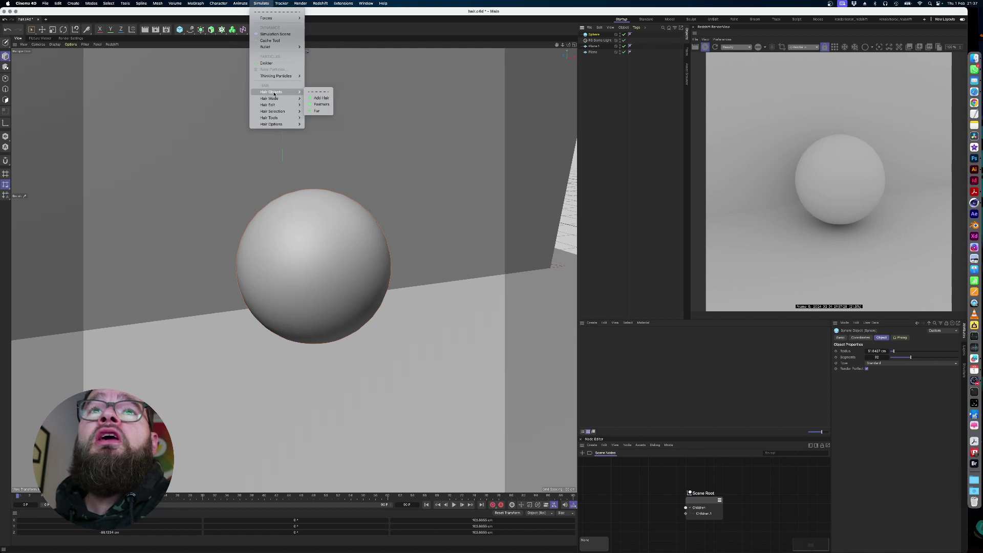
{"action": "left_click", "coordinate": [321, 98]}
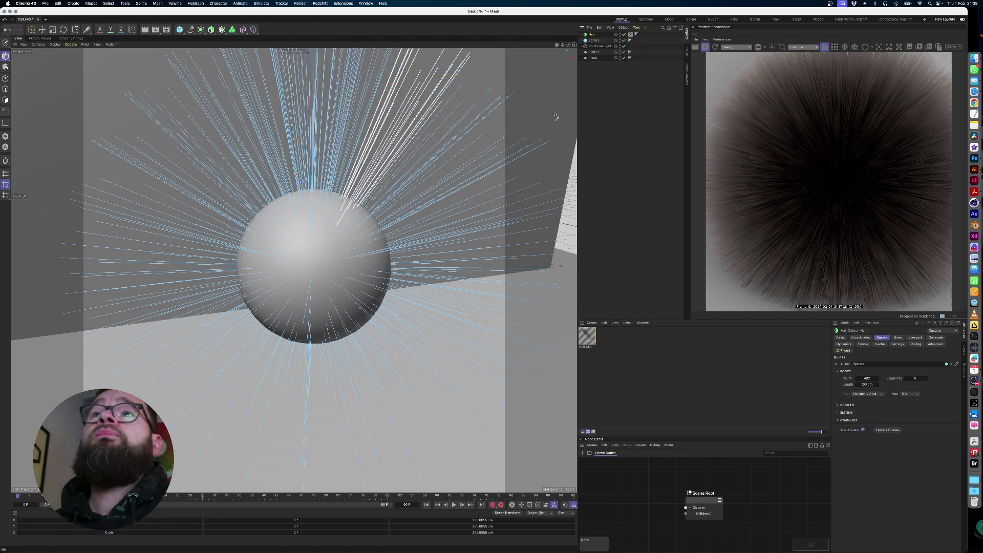
- Comb the guides with the hair Brush tool, bending them and sweeping the upper-right ones upward
{"action": "left_click", "coordinate": [383, 3]}
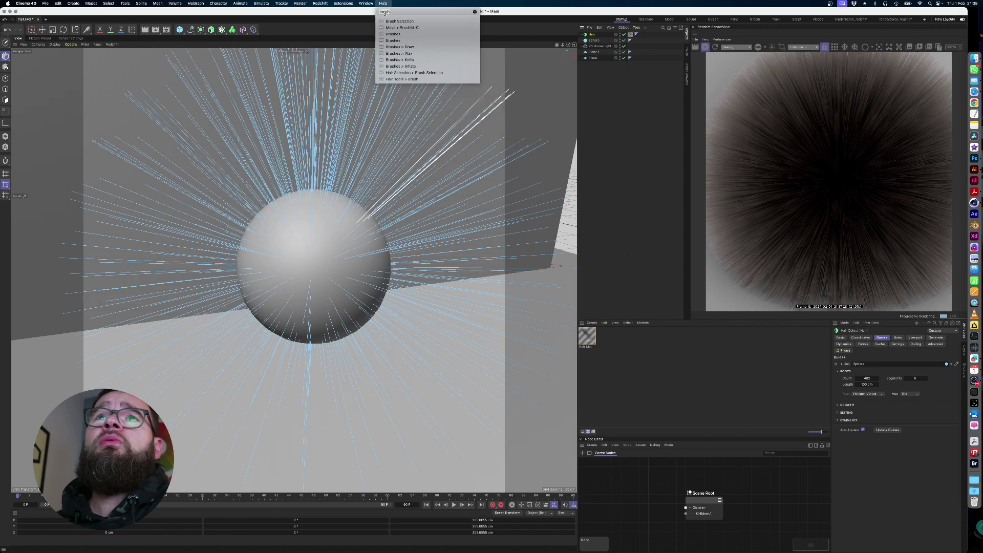
{"action": "left_click", "coordinate": [262, 3]}
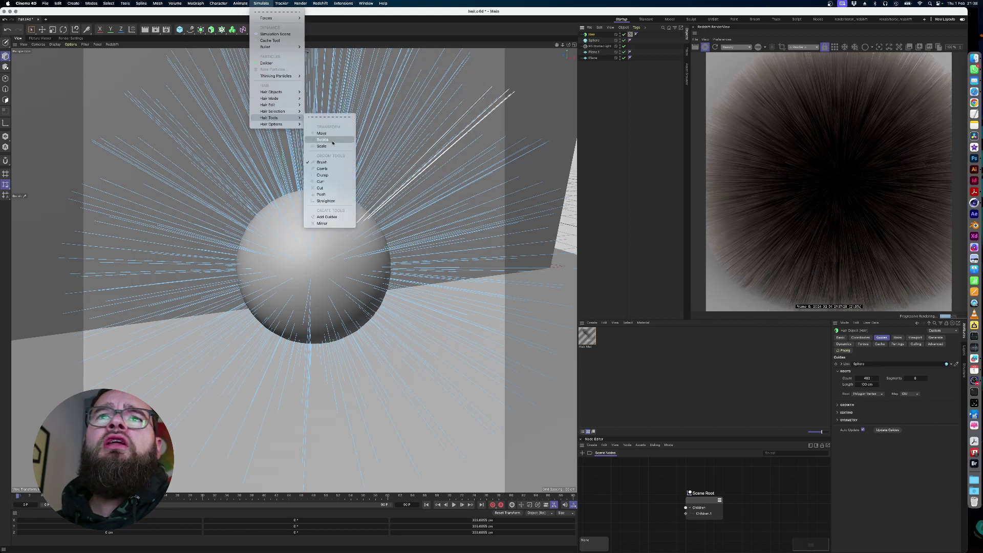
{"action": "left_click", "coordinate": [332, 165]}
{"action": "mouse_move", "coordinate": [369, 154]}
{"action": "left_mouse_down"}
{"action": "mouse_move", "coordinate": [332, 93]}
{"action": "mouse_move", "coordinate": [393, 137]}
{"action": "mouse_move", "coordinate": [453, 203]}
{"action": "mouse_move", "coordinate": [454, 252]}
{"action": "mouse_move", "coordinate": [393, 391]}
{"action": "mouse_move", "coordinate": [325, 404]}
{"action": "mouse_move", "coordinate": [297, 396]}
{"action": "mouse_move", "coordinate": [273, 376]}
{"action": "mouse_move", "coordinate": [212, 257]}
{"action": "mouse_move", "coordinate": [212, 187]}
{"action": "mouse_move", "coordinate": [239, 135]}
{"action": "mouse_move", "coordinate": [327, 111]}
{"action": "mouse_move", "coordinate": [410, 161]}
{"action": "left_mouse_up"}
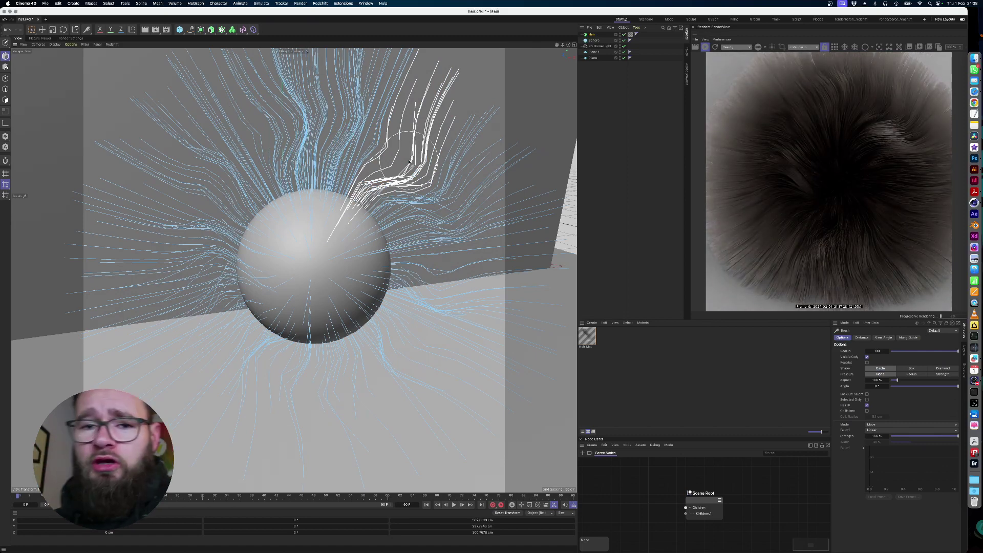
{"action": "mouse_move", "coordinate": [409, 162]}
{"action": "left_mouse_down"}
{"action": "mouse_move", "coordinate": [362, 77]}
{"action": "mouse_move", "coordinate": [334, 69]}
{"action": "mouse_move", "coordinate": [335, 104]}
{"action": "mouse_move", "coordinate": [368, 109]}
{"action": "left_mouse_up"}
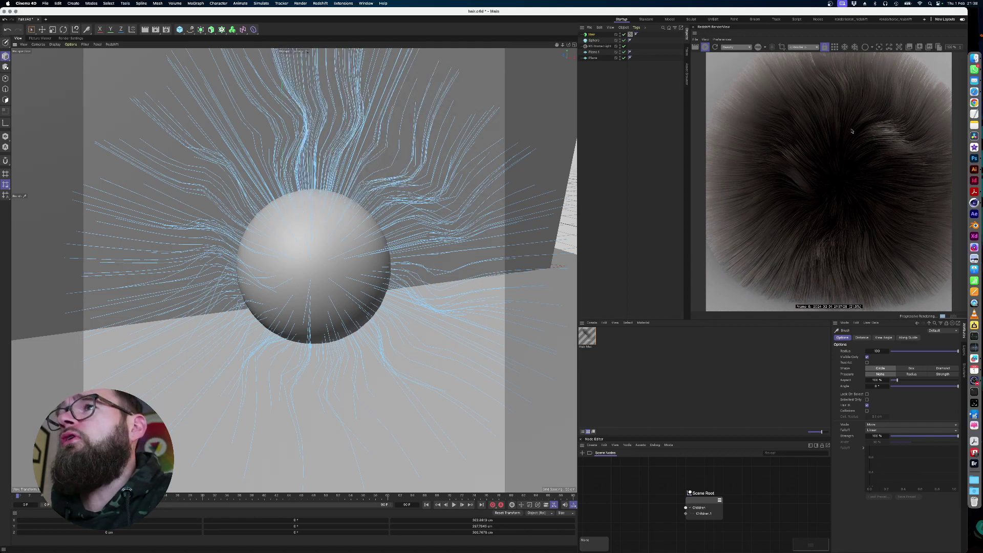
- Set the Hair object's Count on the Hairs tab to 100000
{"action": "left_click", "coordinate": [591, 35]}
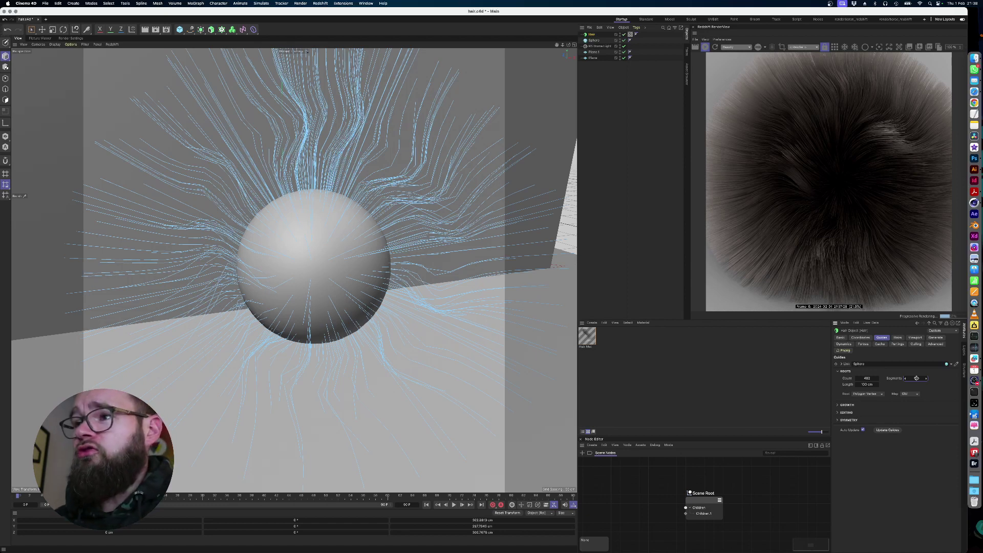
{"action": "left_click", "coordinate": [898, 338]}
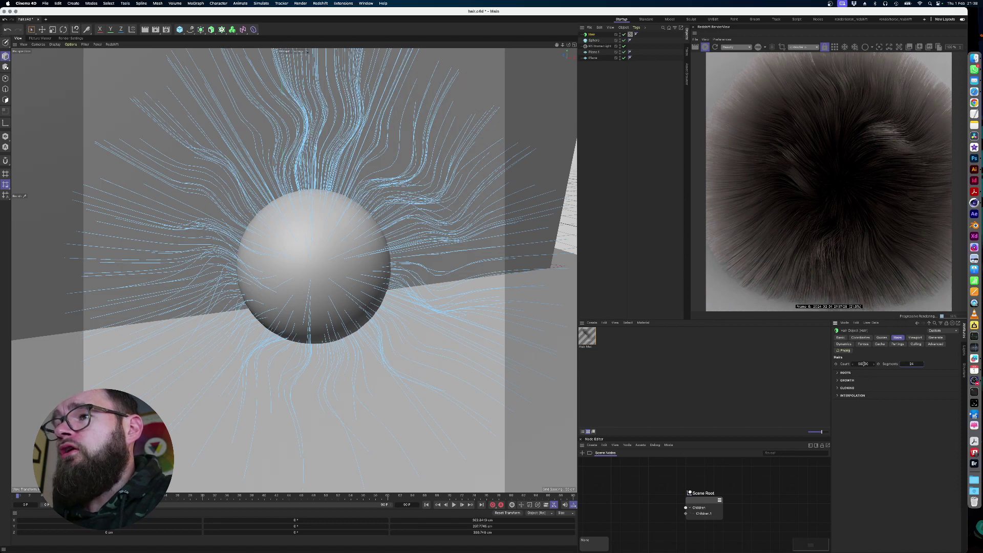
{"action": "double_click", "coordinate": [863, 364]}
{"action": "type", "text": "4"}
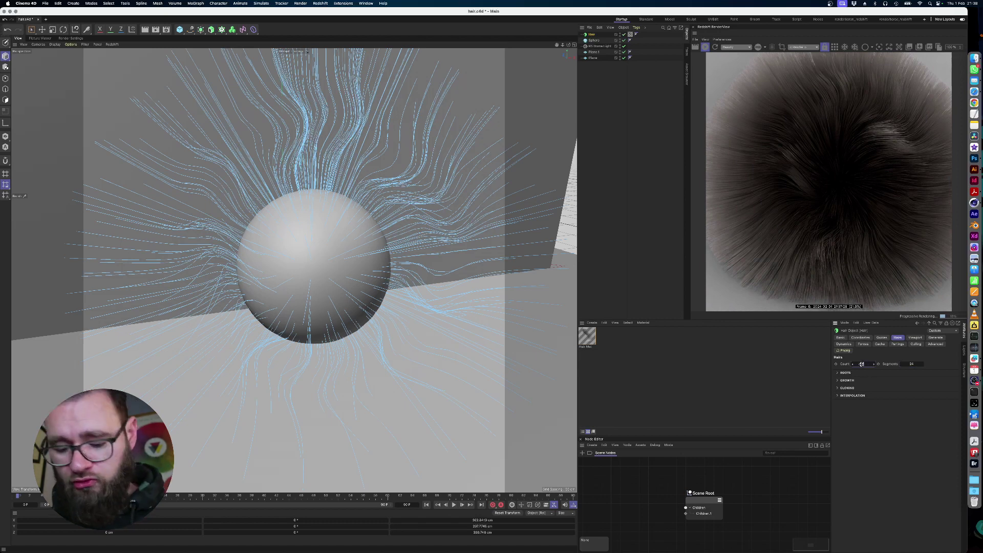
{"action": "type", "text": "5000"}
{"action": "key", "text": "Return"}
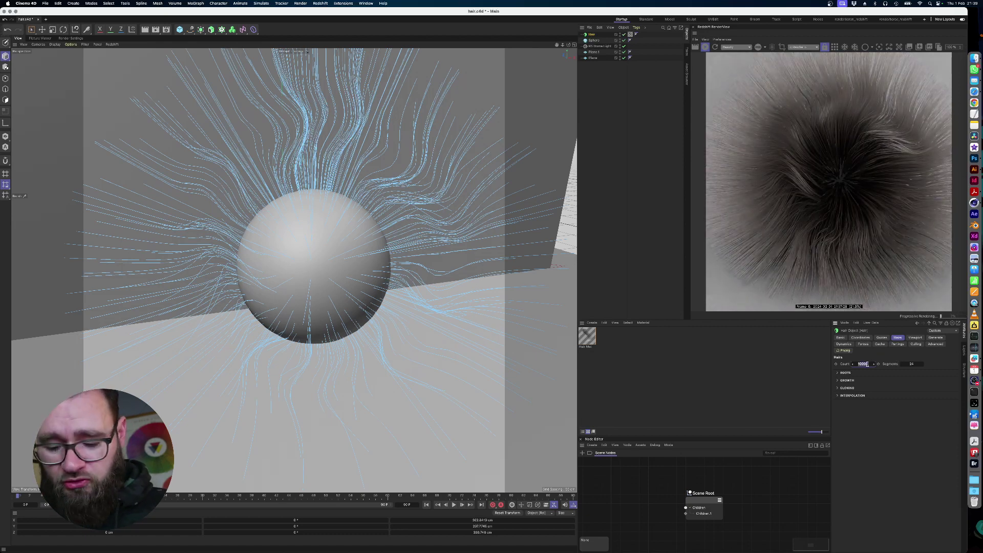
{"action": "left_click", "coordinate": [866, 364]}
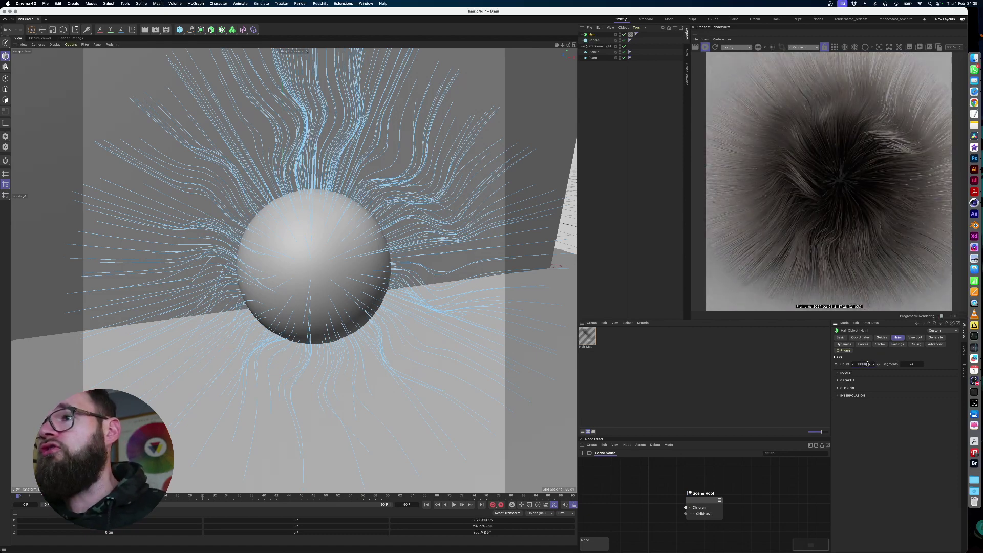
{"action": "type", "text": "0"}
{"action": "key", "text": "Return"}
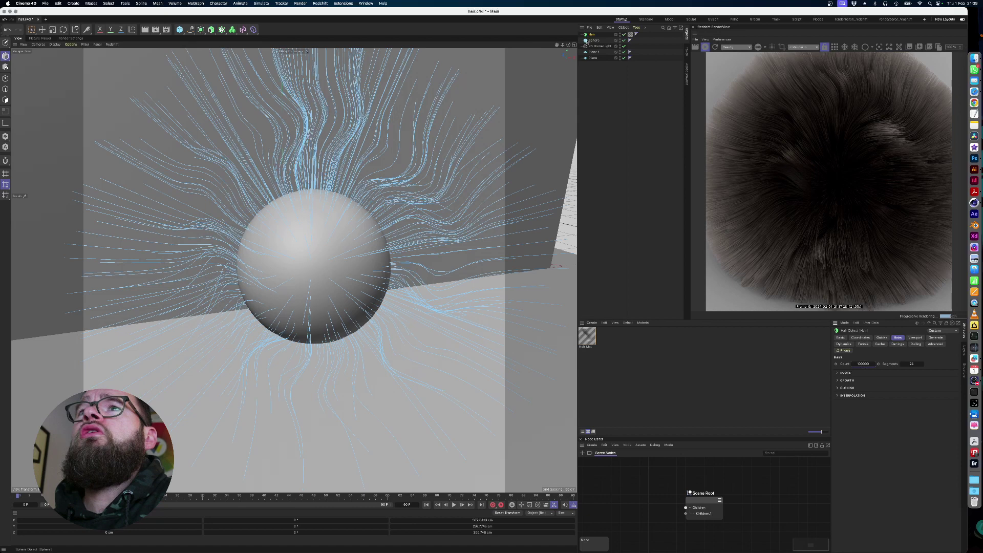
- Play the timeline to simulate the hair dynamics, then stop playback once strands droop
{"action": "left_click", "coordinate": [587, 42]}
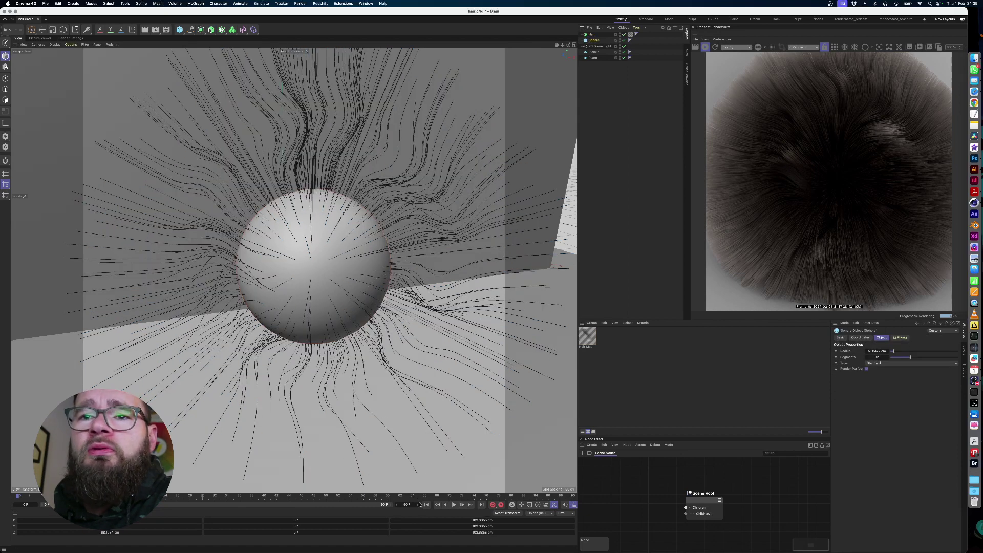
{"action": "left_click", "coordinate": [452, 506]}
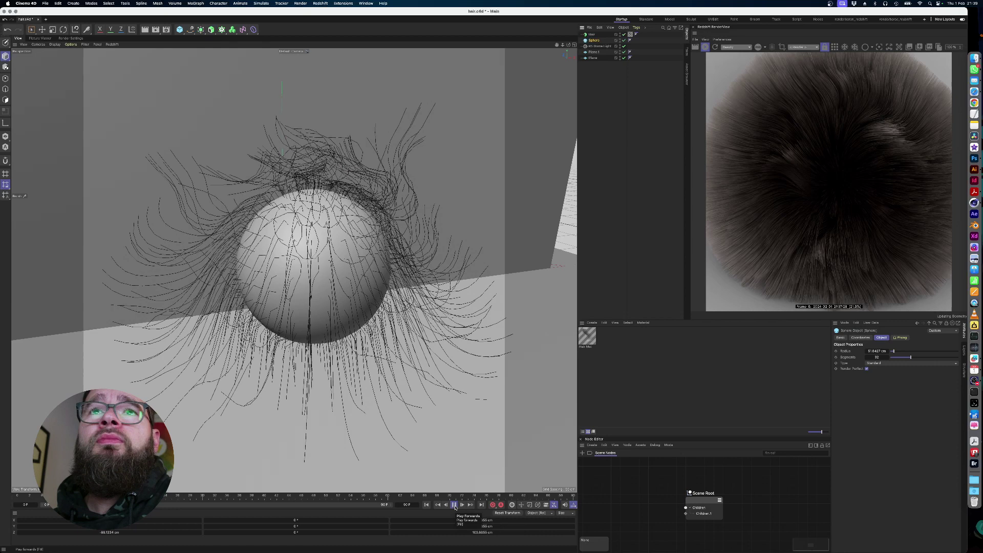
{"action": "left_click", "coordinate": [454, 506]}
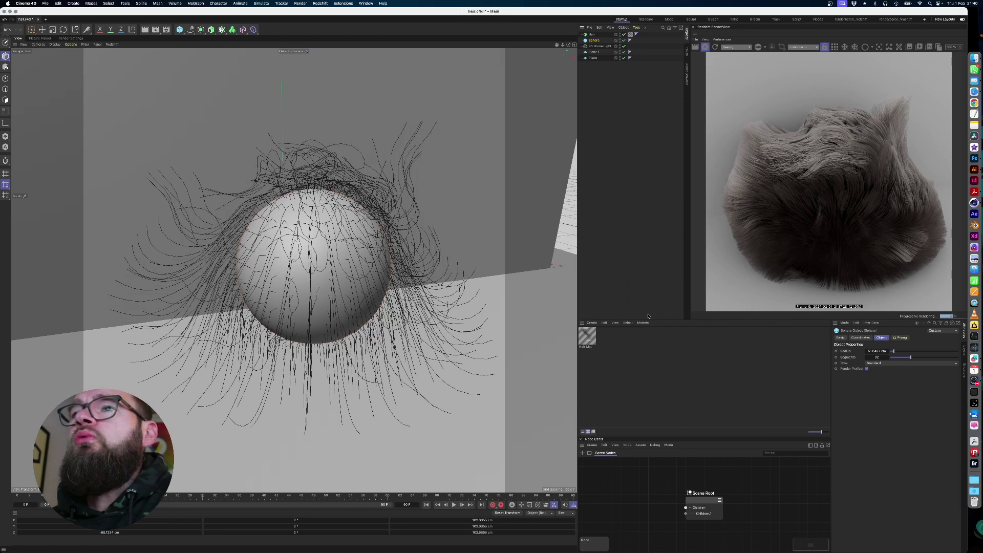
- Open Hair Mat for editing and rewind to the start to restore the straight rest pose
{"action": "double_click", "coordinate": [587, 335]}
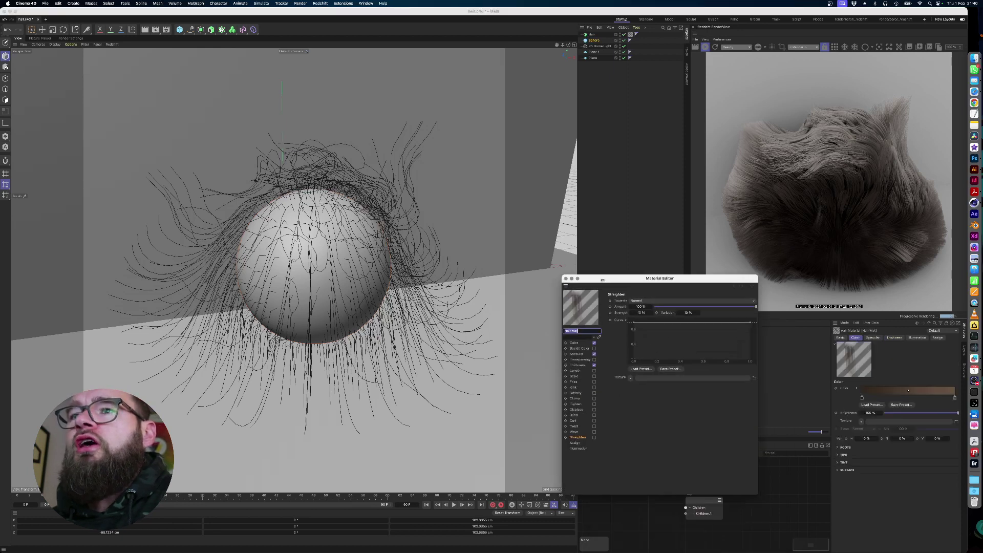
{"action": "left_click", "coordinate": [427, 505]}
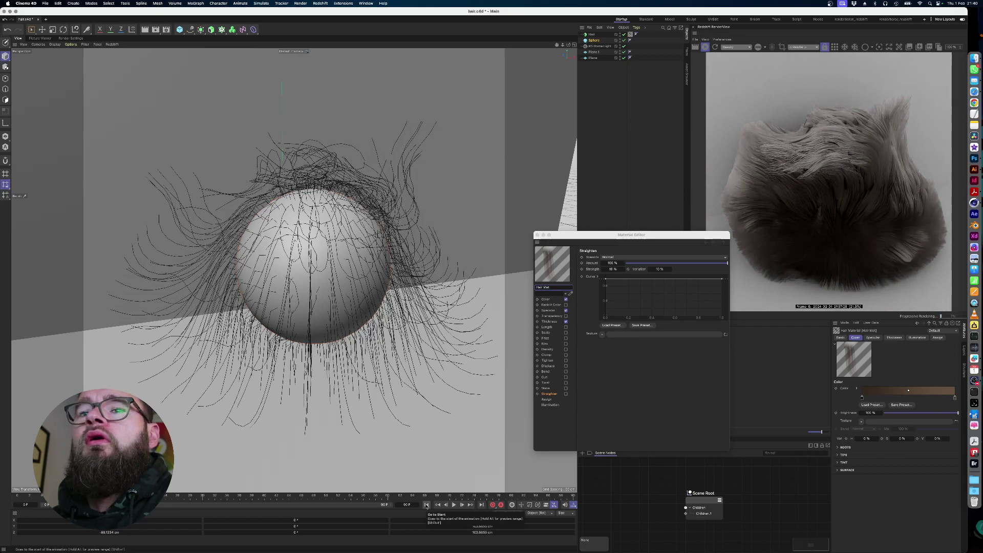
{"action": "left_click", "coordinate": [427, 505]}
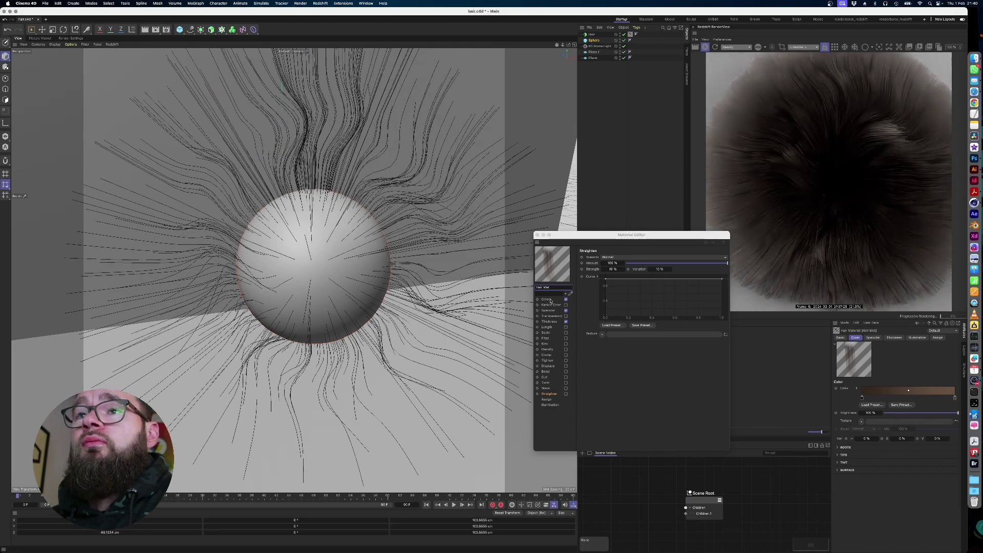
- Reduce the Color gradient to one knot and set it to bright green with 84% saturation
{"action": "left_click", "coordinate": [550, 301]}
{"action": "left_click_drag", "start_coordinate": [725, 266], "coordinate": [724, 283]}
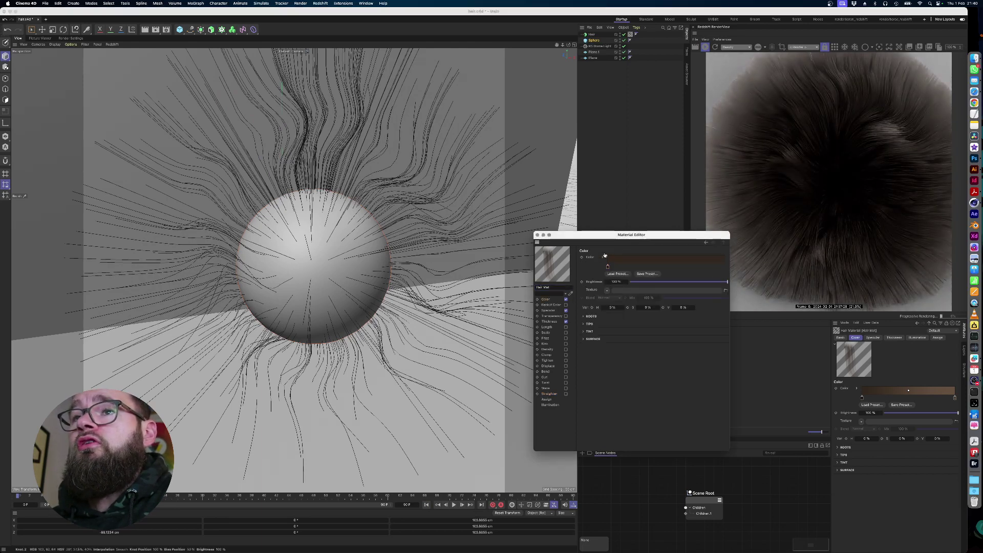
{"action": "double_click", "coordinate": [608, 267]}
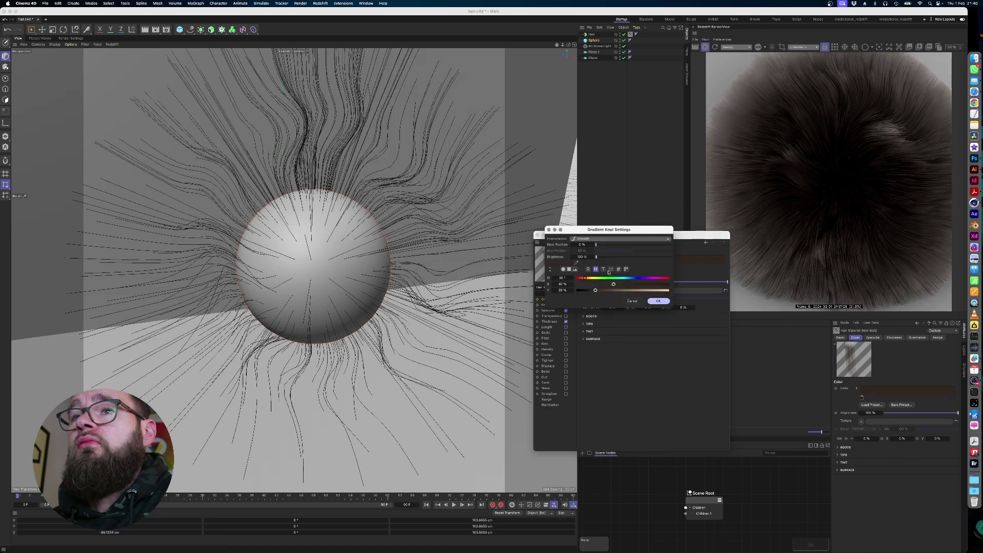
{"action": "left_click", "coordinate": [607, 278]}
{"action": "left_click", "coordinate": [653, 284]}
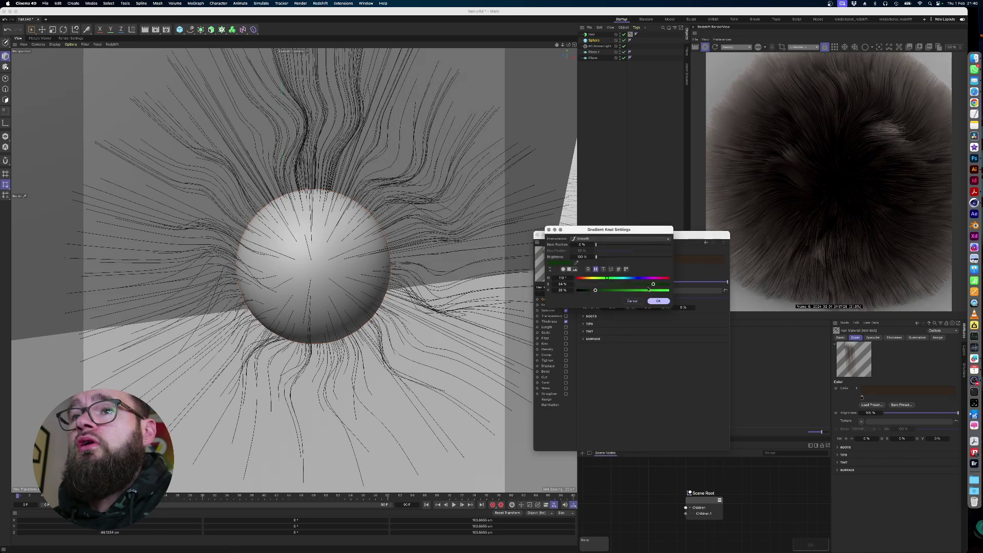
{"action": "left_click", "coordinate": [649, 290]}
{"action": "left_click", "coordinate": [658, 301]}
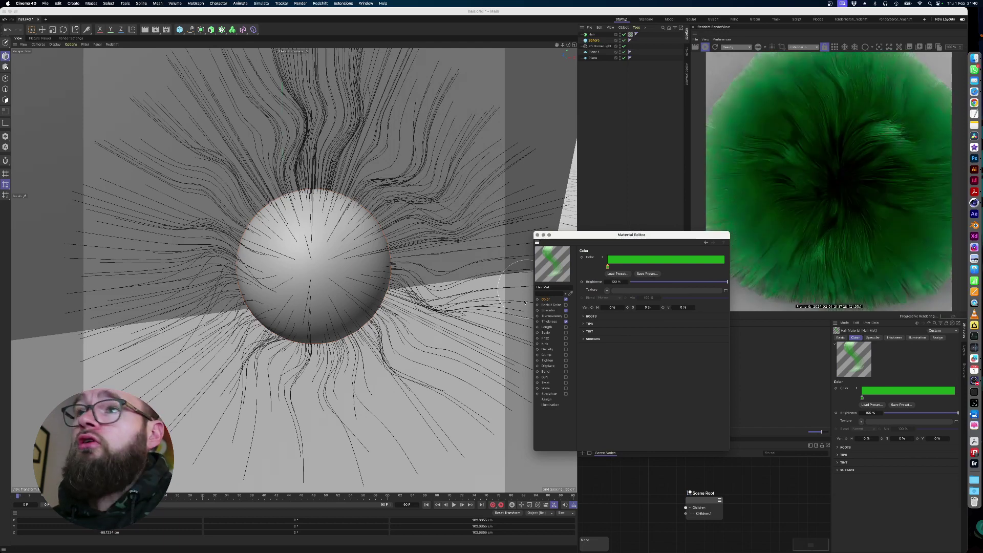
- Enable the Backlit Color, Transparency, Length, Scale, Frizz, Kink and Density channels
{"action": "left_click", "coordinate": [566, 305]}
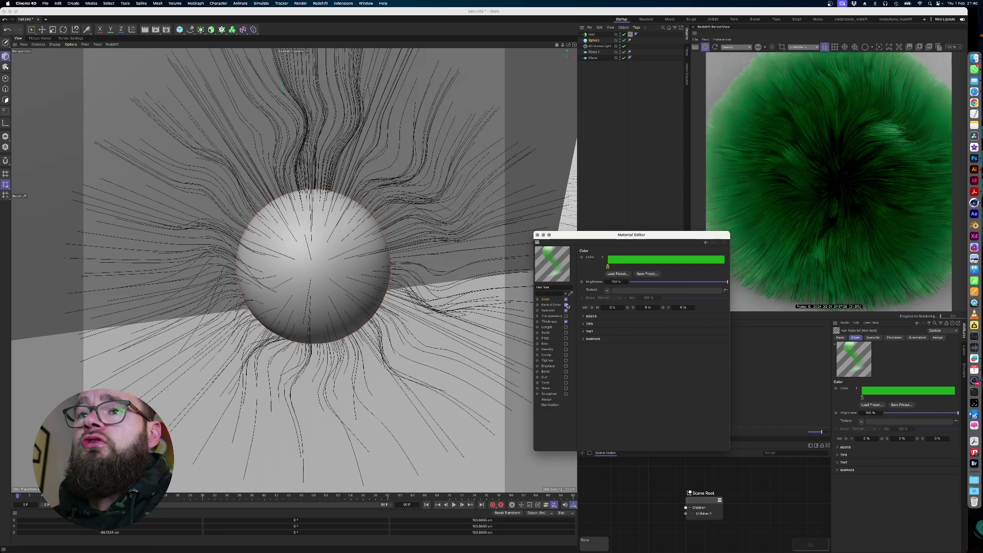
{"action": "left_click", "coordinate": [566, 315]}
{"action": "left_click", "coordinate": [565, 327]}
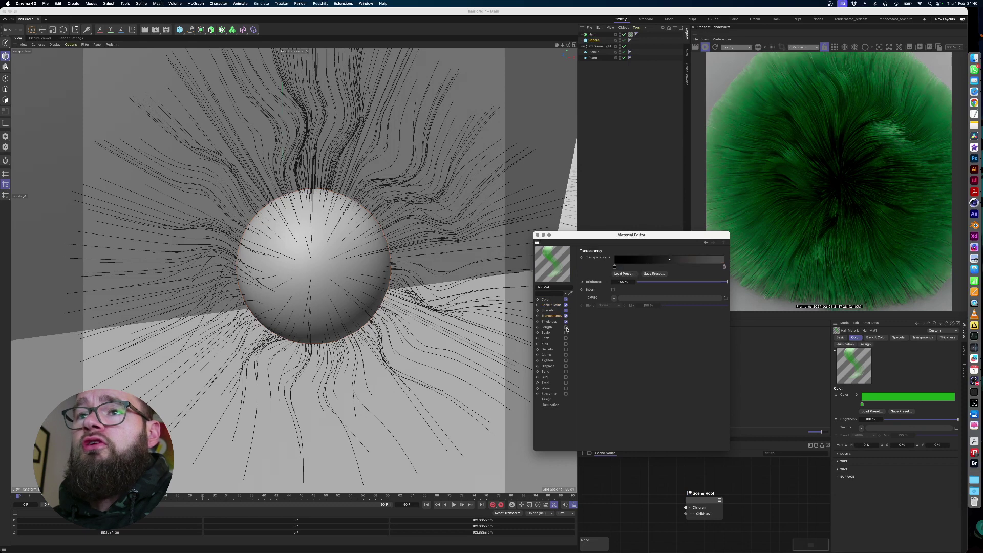
{"action": "left_click", "coordinate": [566, 332]}
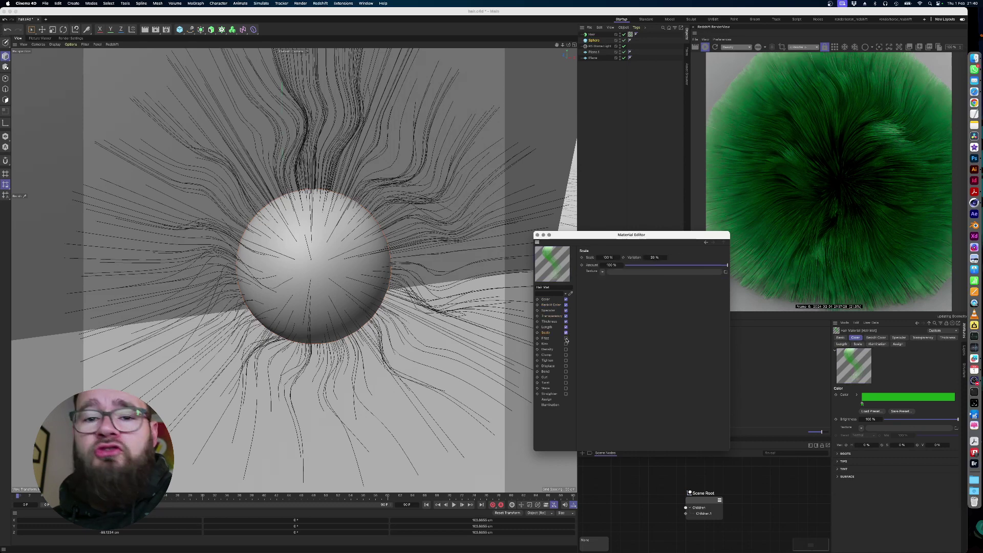
{"action": "left_click", "coordinate": [566, 338]}
{"action": "left_click", "coordinate": [566, 344]}
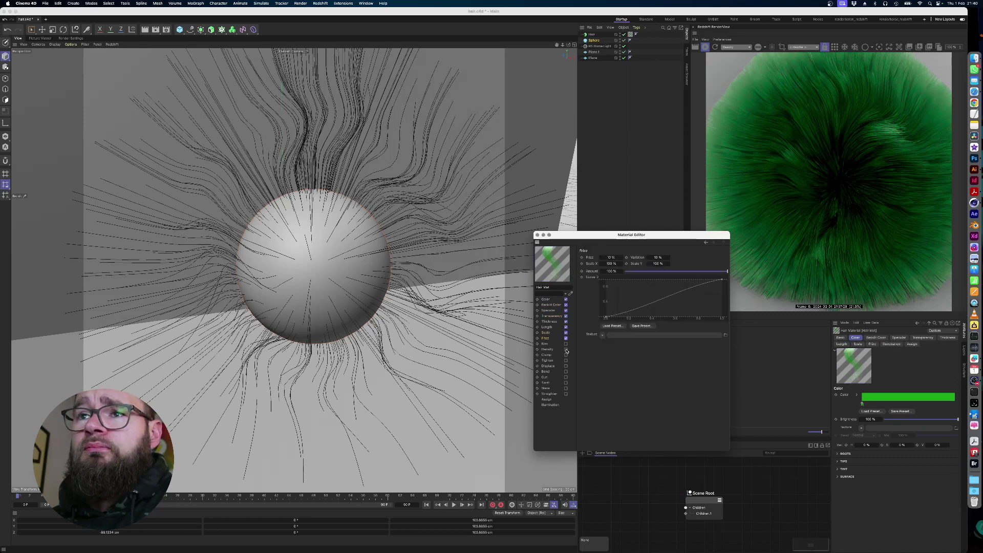
{"action": "left_click", "coordinate": [566, 349]}
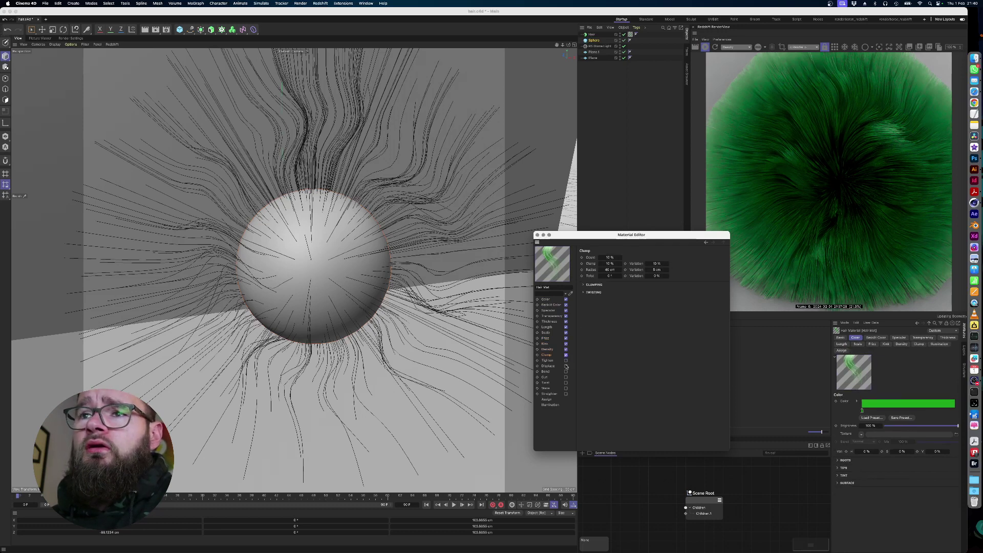
- Enable the Displace, Bend, Curl, Twist, Wave and Straighten channels
{"action": "left_click", "coordinate": [566, 367]}
{"action": "left_click", "coordinate": [566, 371]}
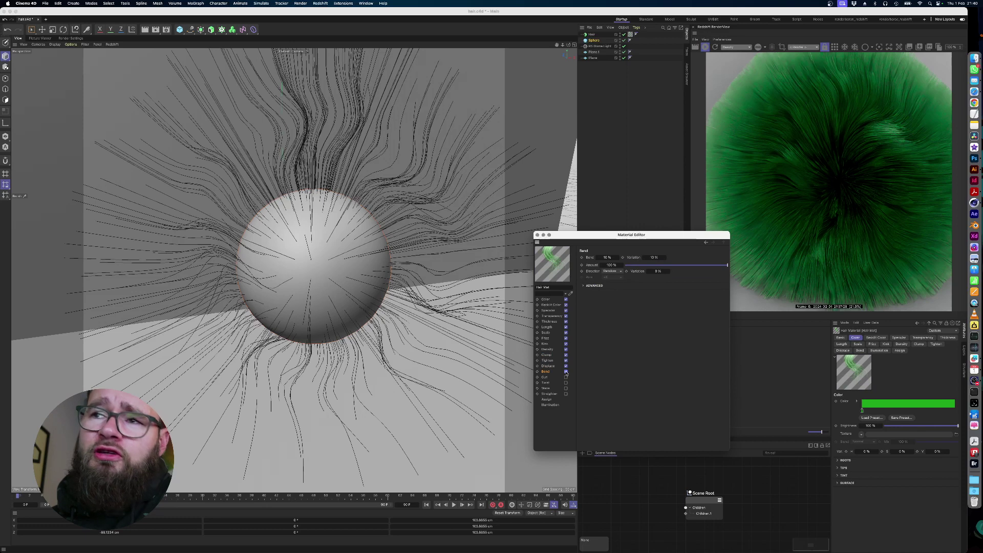
{"action": "left_click", "coordinate": [566, 377]}
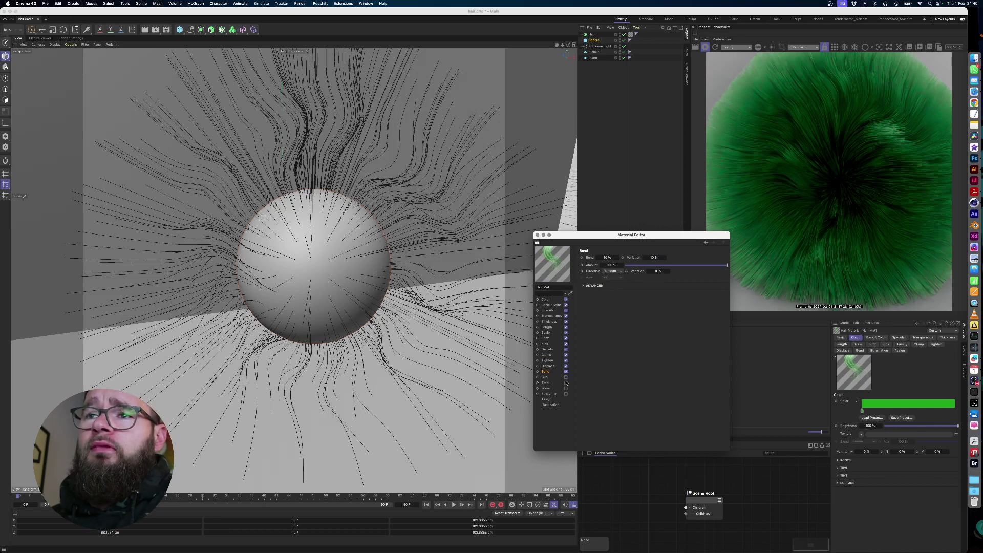
{"action": "left_click", "coordinate": [566, 383]}
{"action": "left_click", "coordinate": [566, 388]}
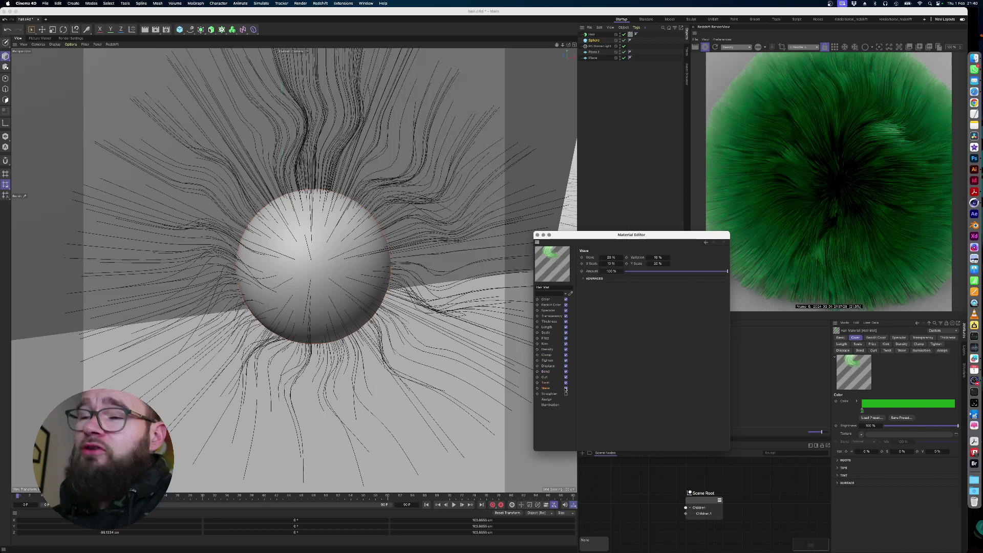
{"action": "left_click", "coordinate": [566, 393]}
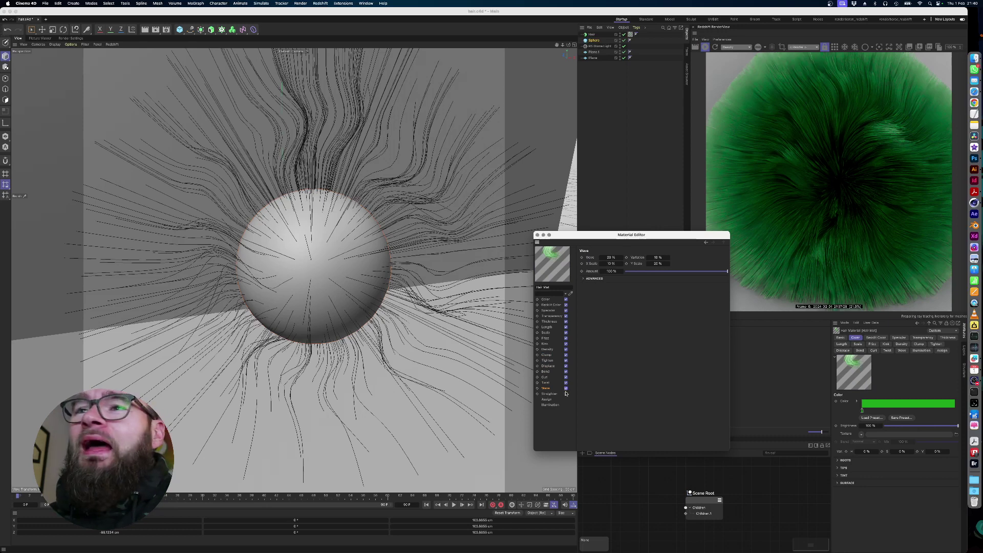